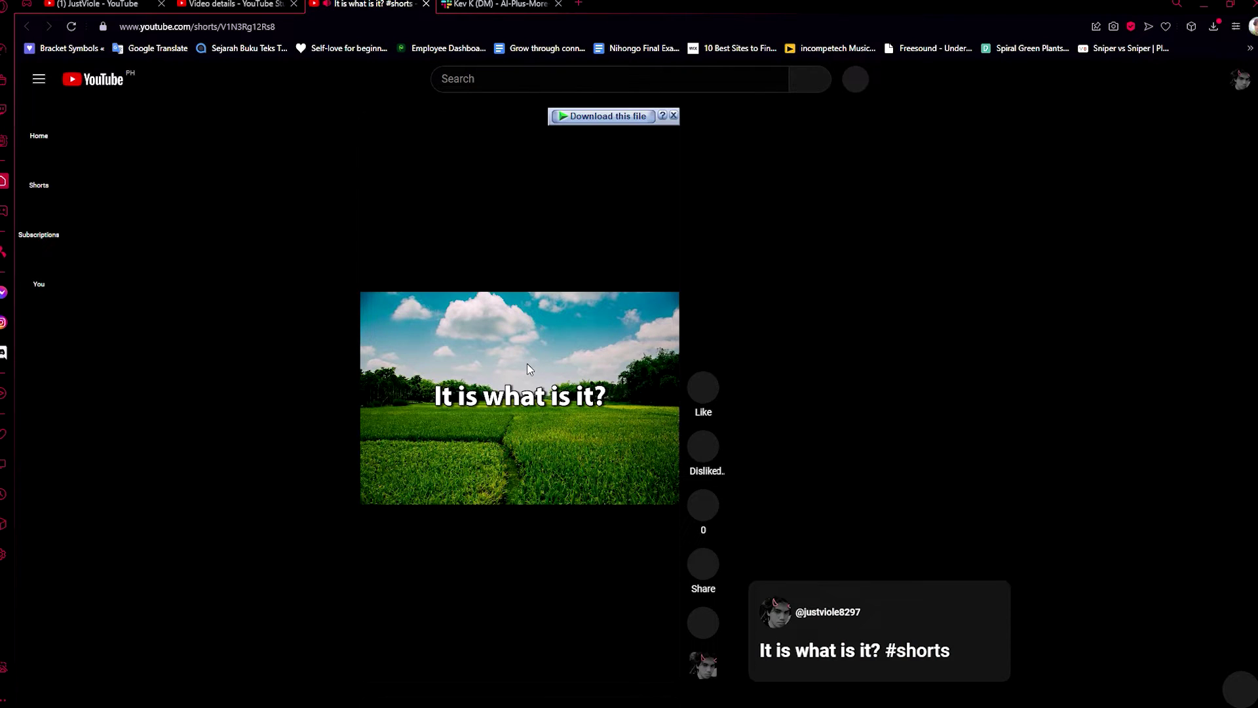
Pause the 'It is what is it?' Short playing on YouTube.
click(526, 363)
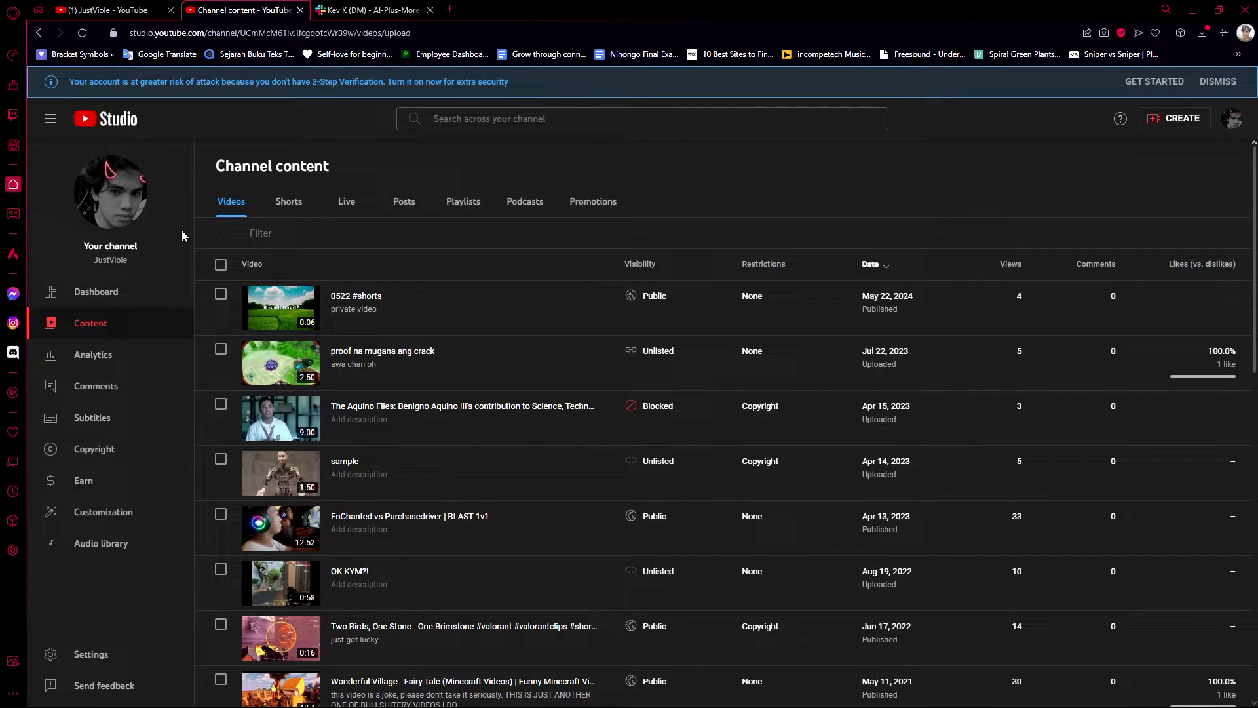
Filter Studio content to Shorts and open the details page of 'It is what is it? #shorts'.
click(292, 216)
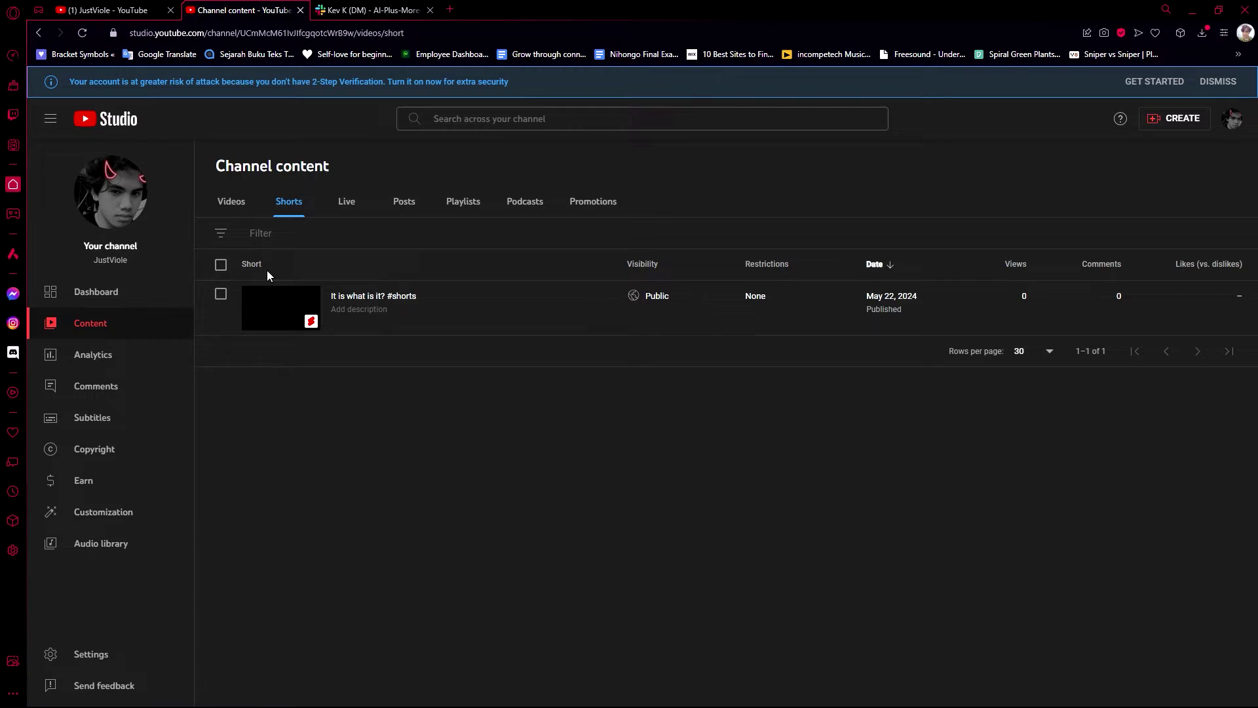
click(291, 309)
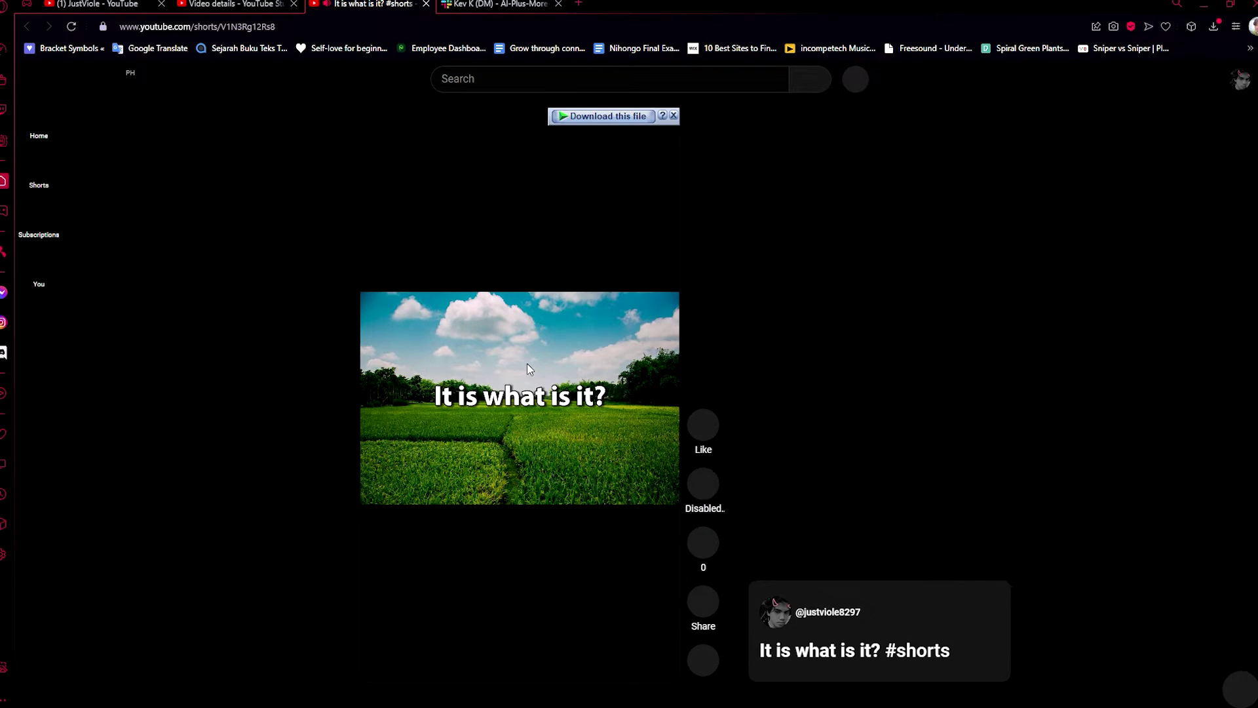
click(526, 363)
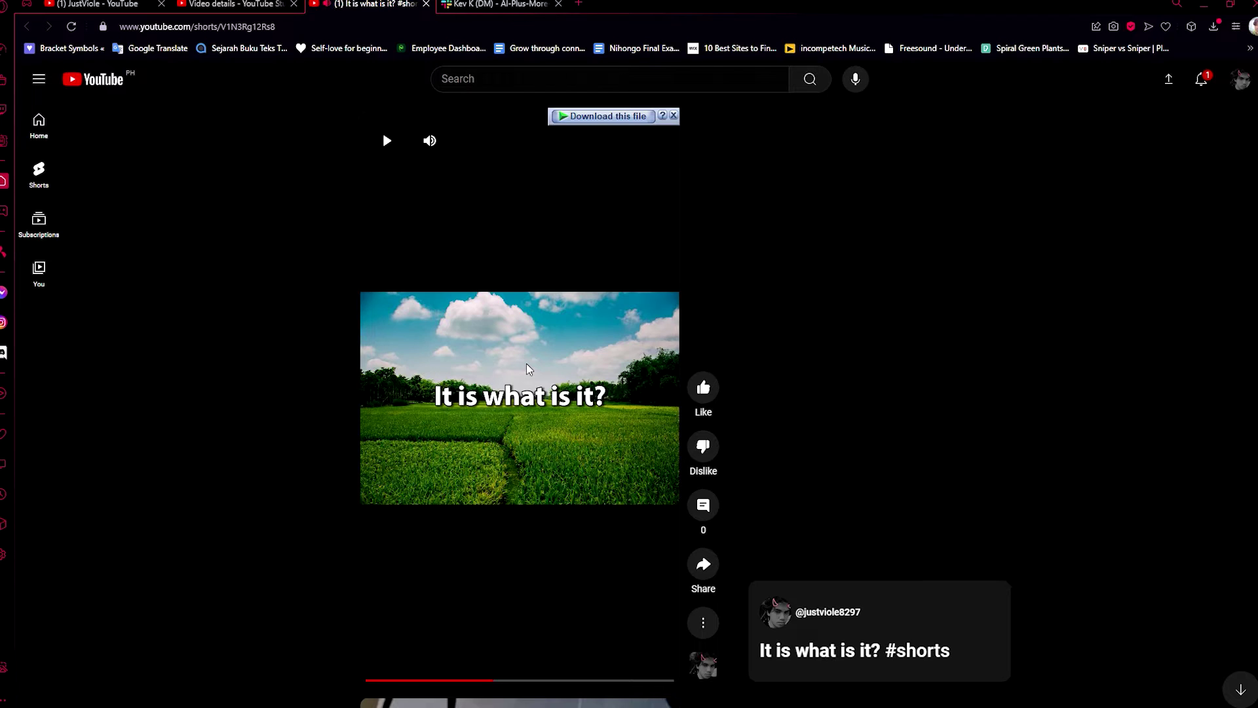
click(238, 3)
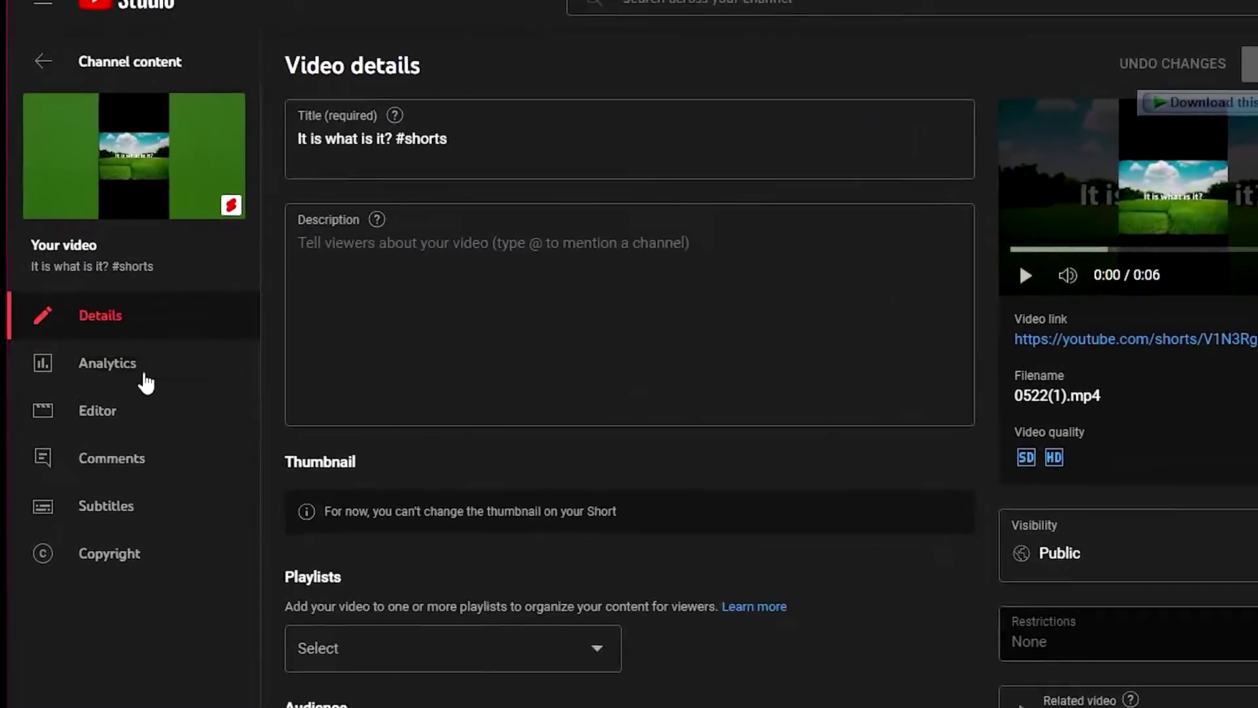
Open the Short in the Video editor and dismiss the download overlay on the preview.
click(176, 427)
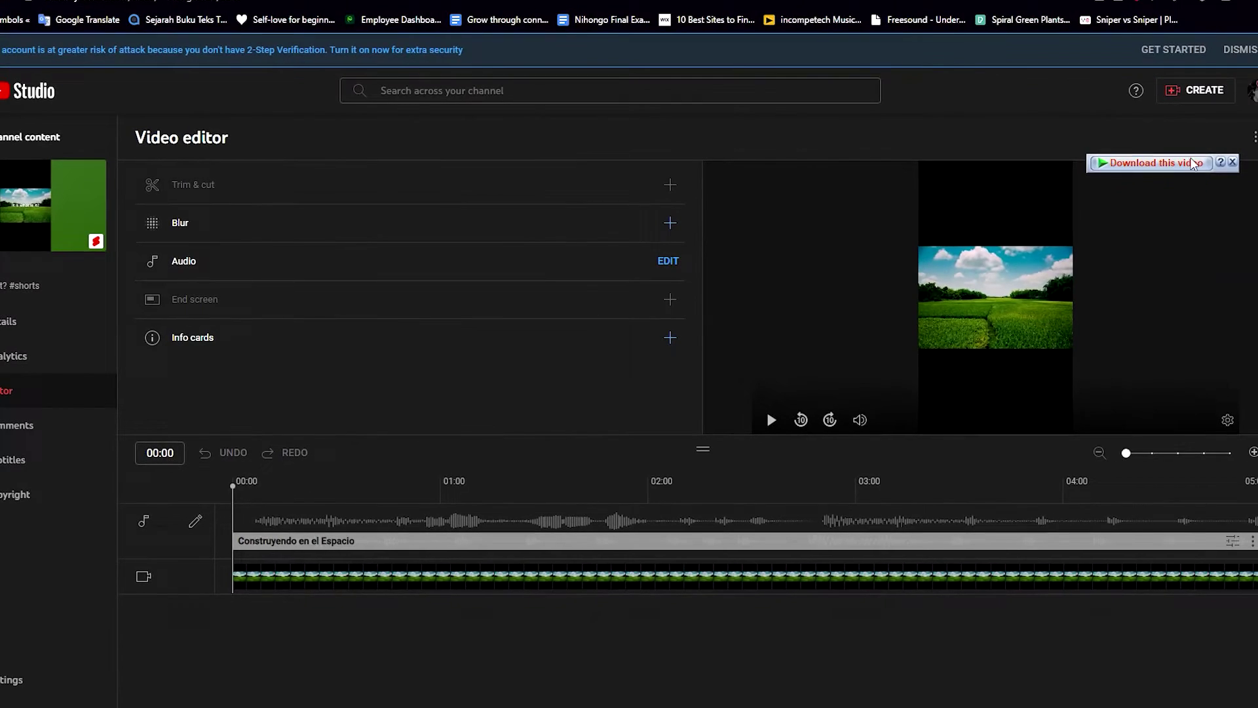
click(1231, 163)
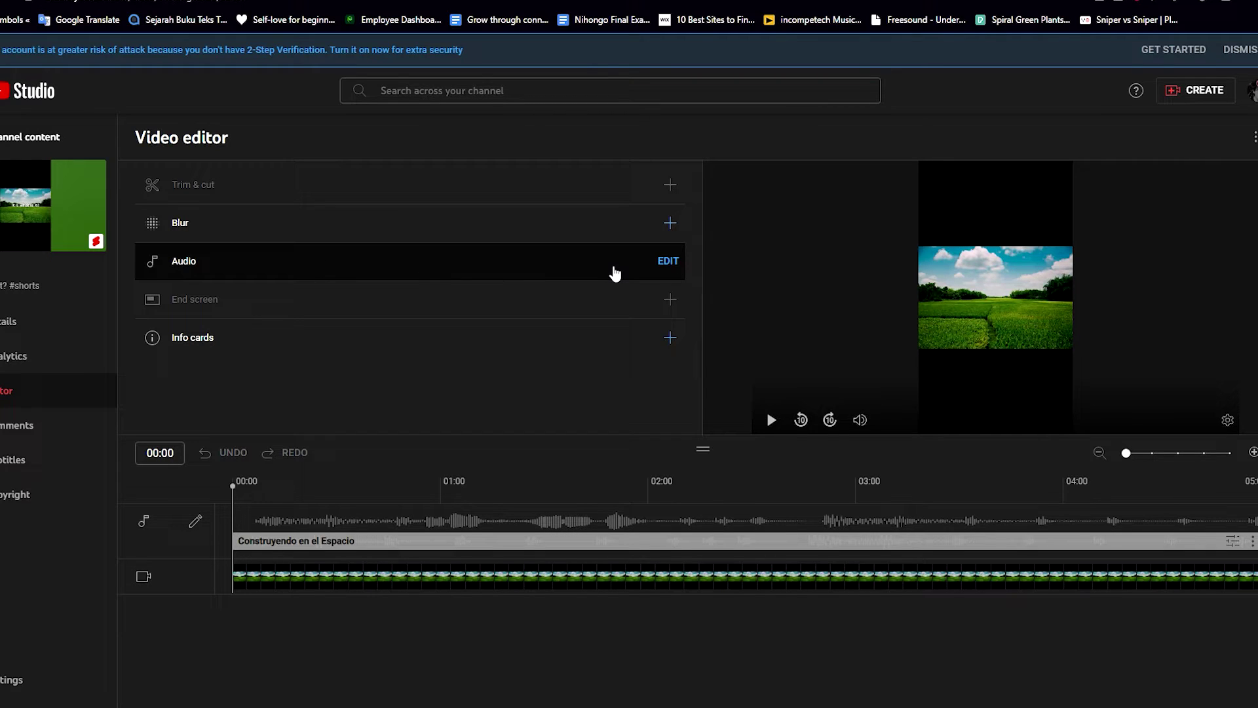
Edit the Audio row and browse the music library's tracks, such as Masquerade, Espeluznante and A Huevo.
click(809, 261)
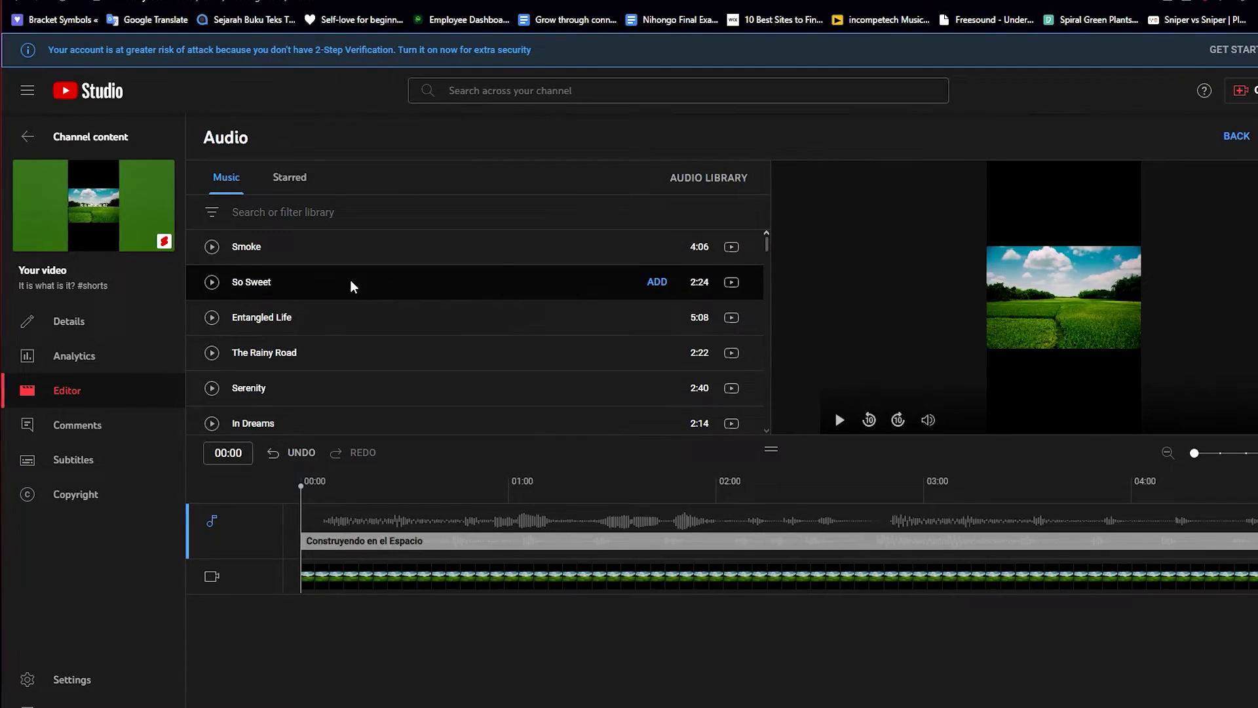
scroll(295, 249, down, 1)
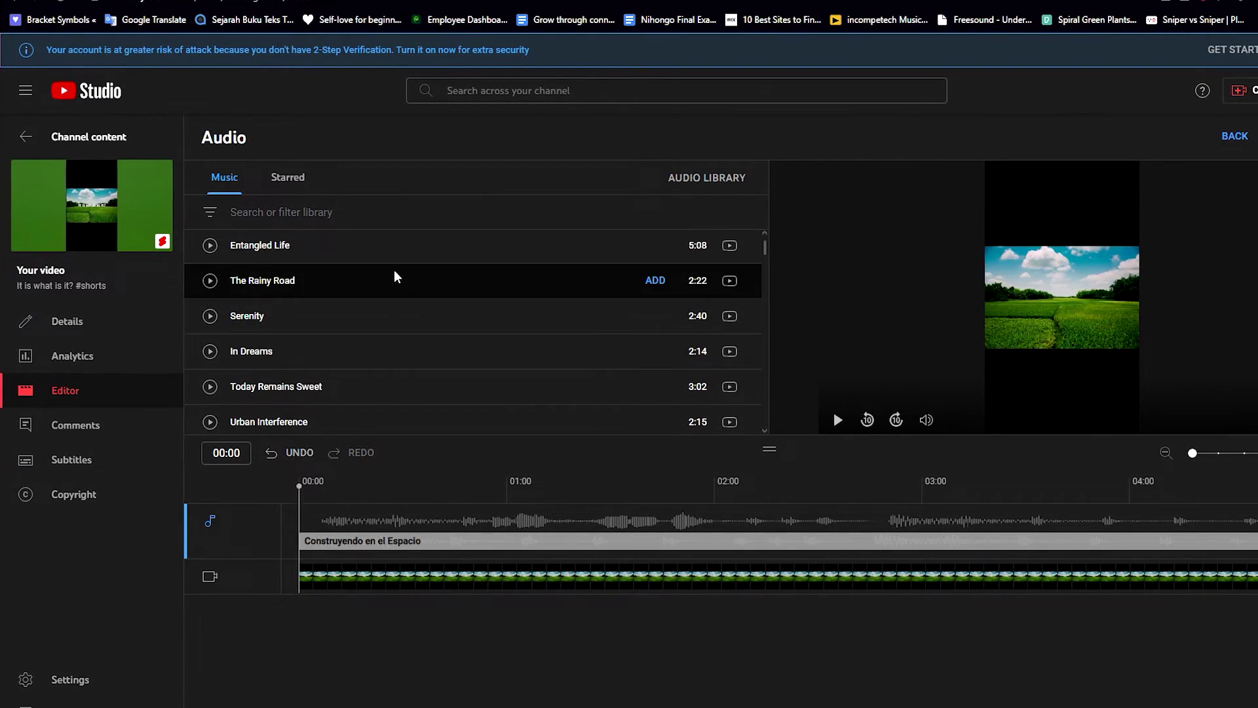
scroll(400, 275, down, 5)
scroll(411, 284, down, 15)
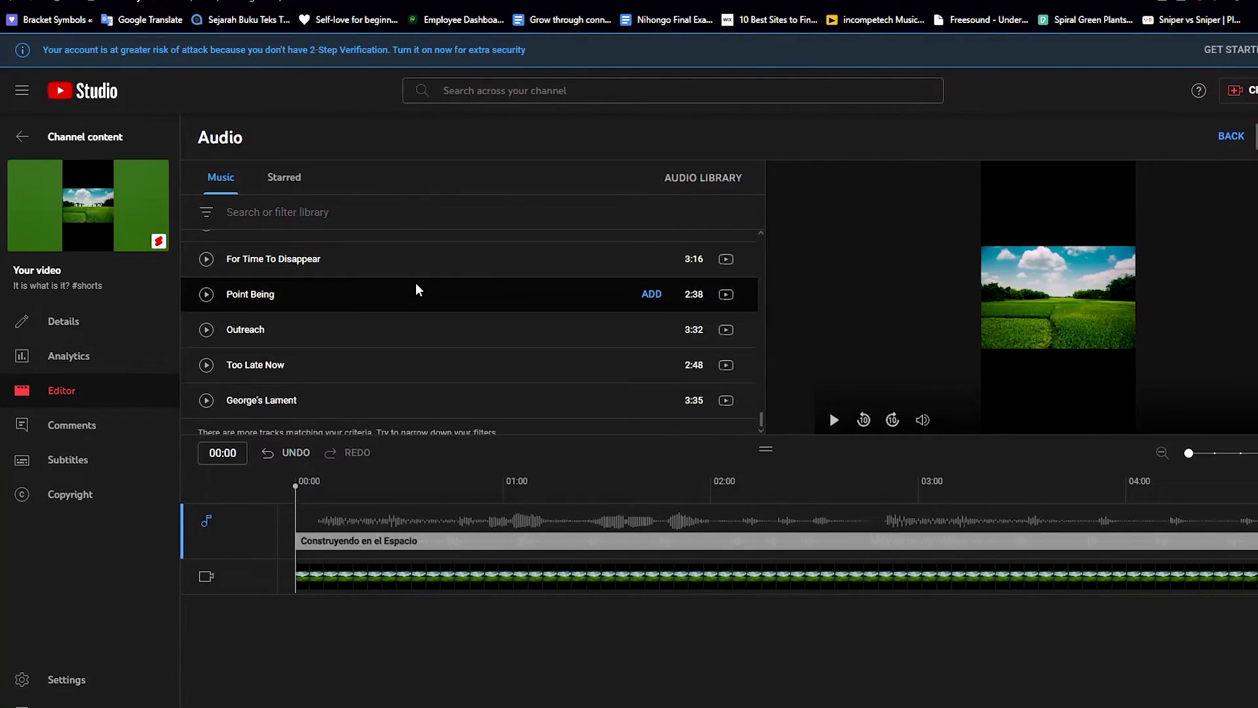
scroll(416, 290, up, 3)
scroll(418, 300, down, 3)
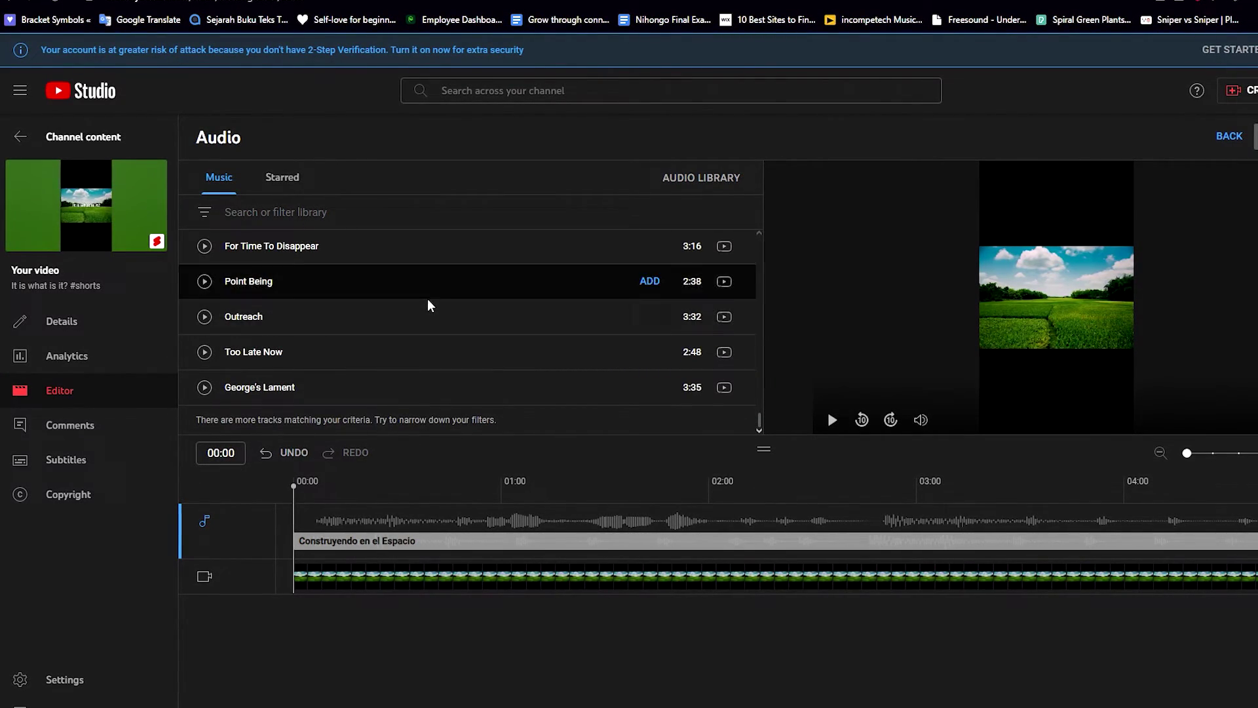
scroll(427, 298, down, 6)
scroll(437, 313, down, 10)
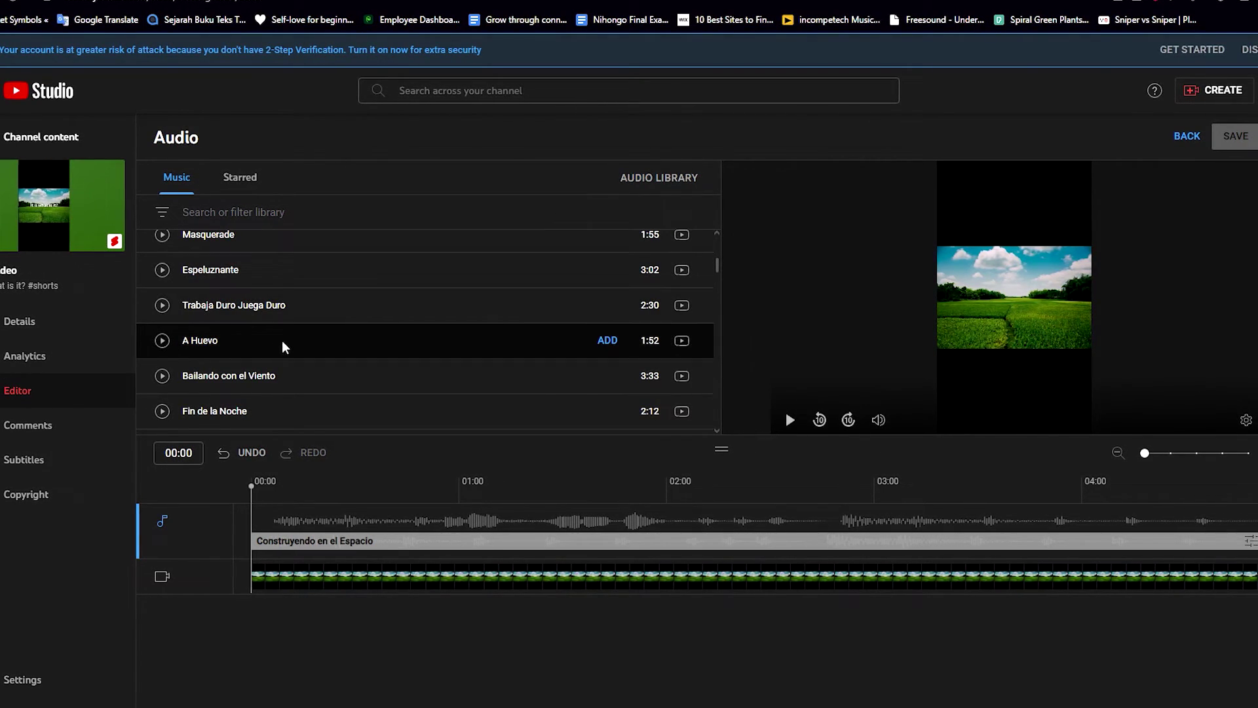
Select the Construyendo en el Espacio clip and remove it from the timeline.
click(1248, 541)
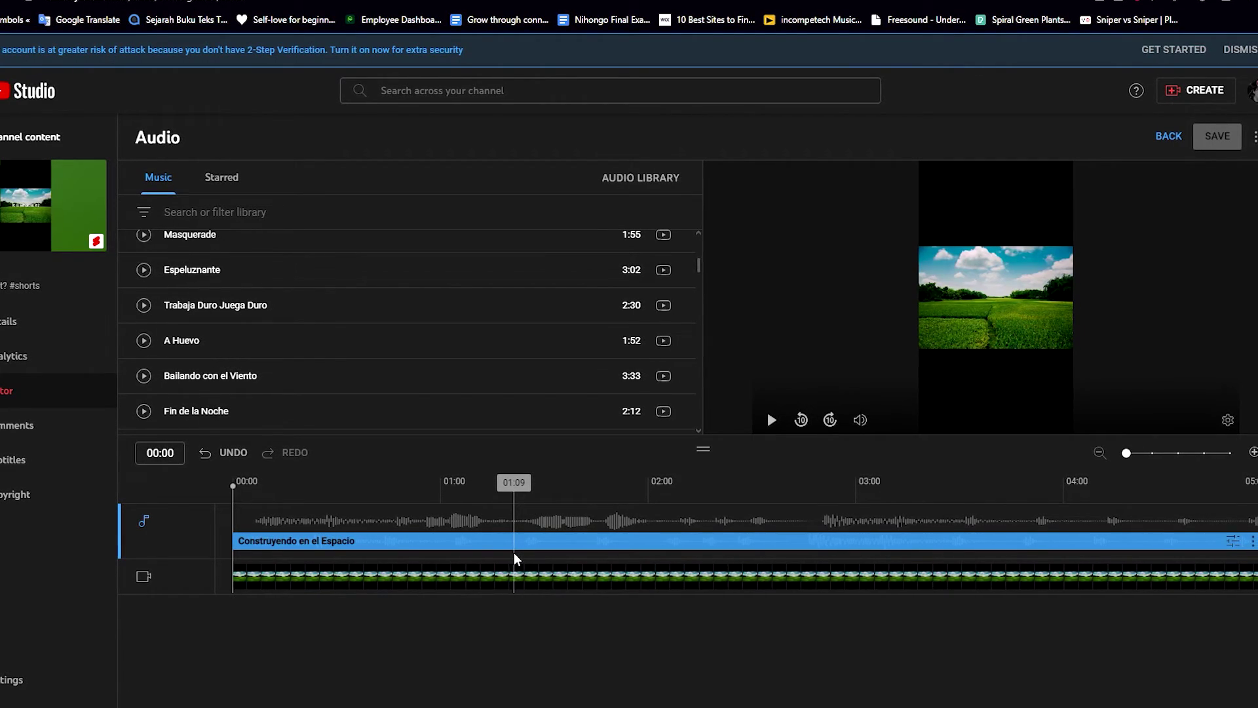
click(1243, 546)
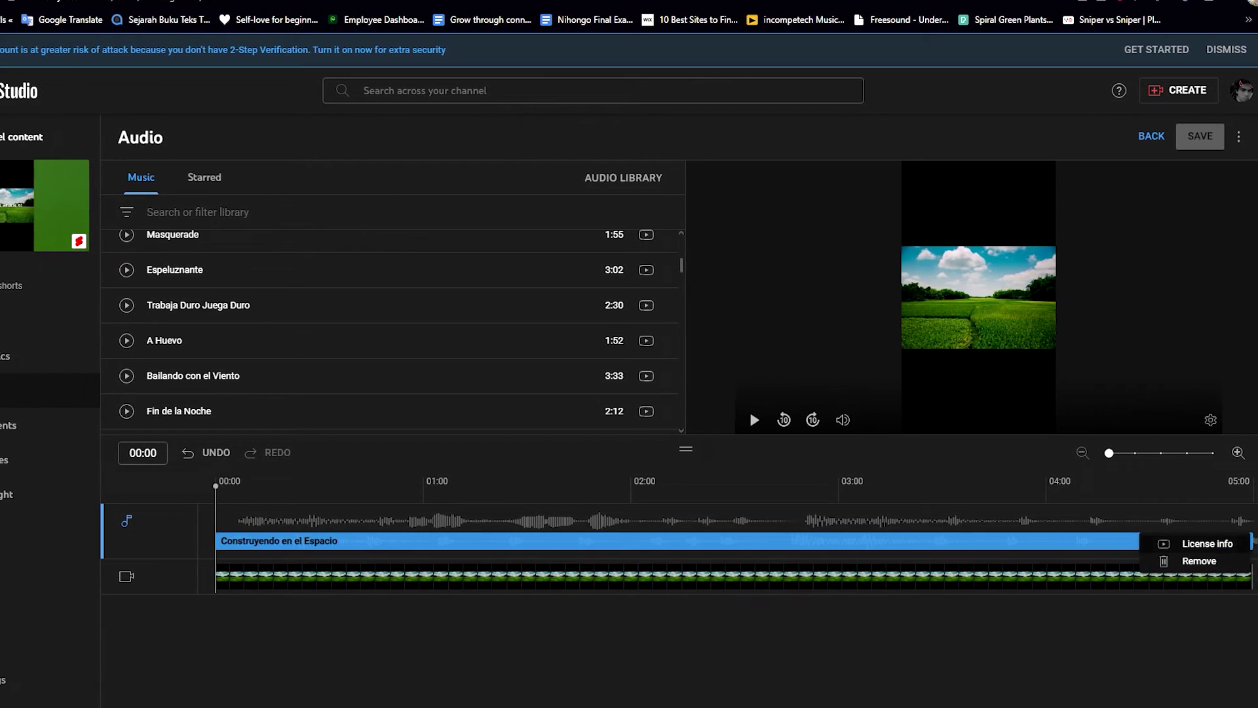
click(1202, 563)
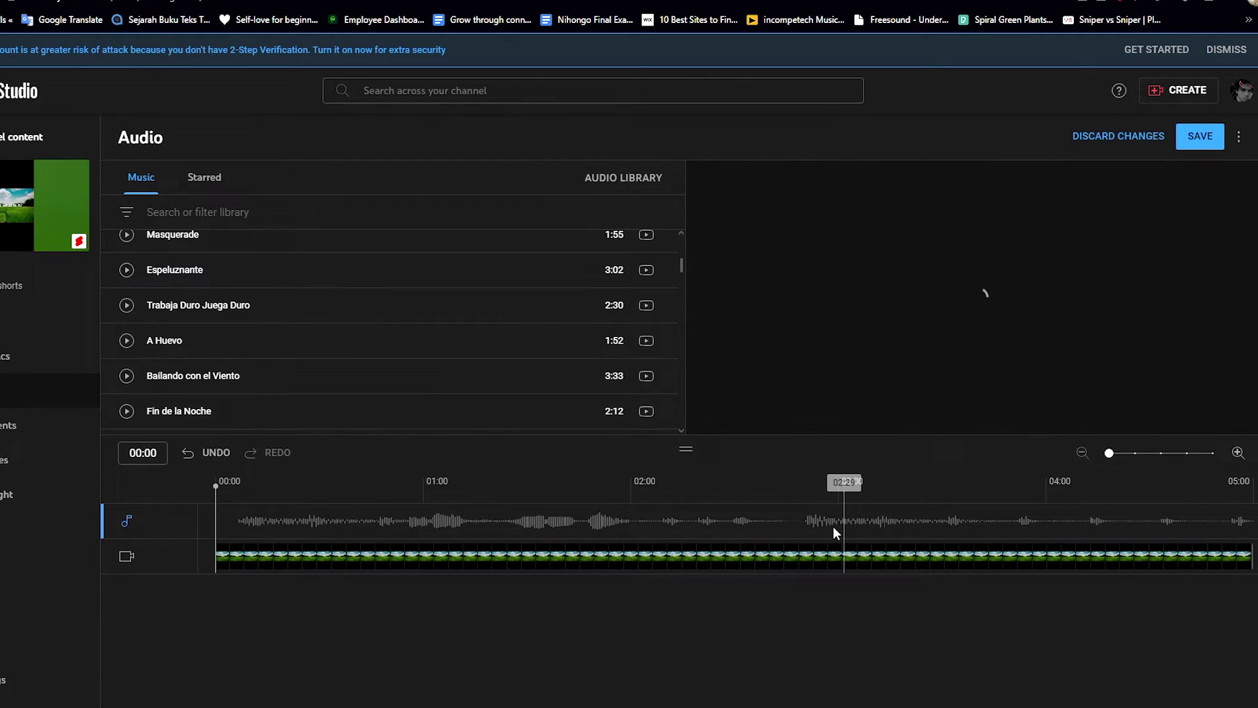
click(754, 420)
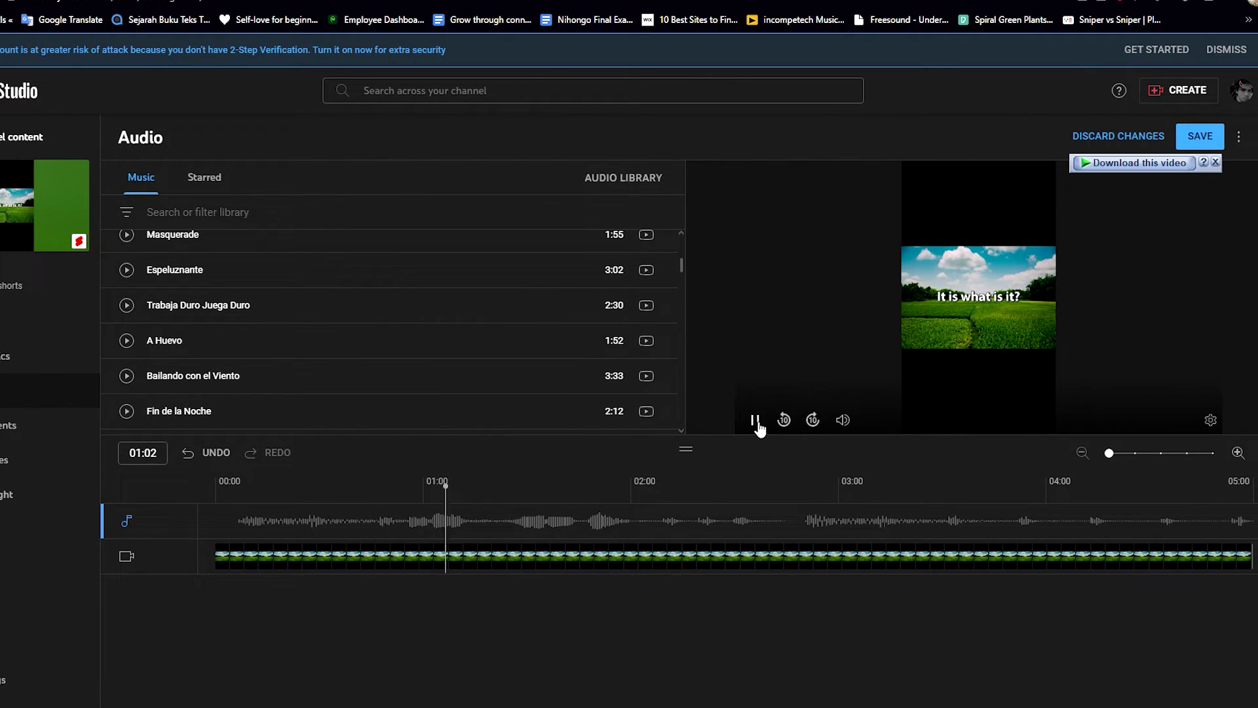
click(754, 421)
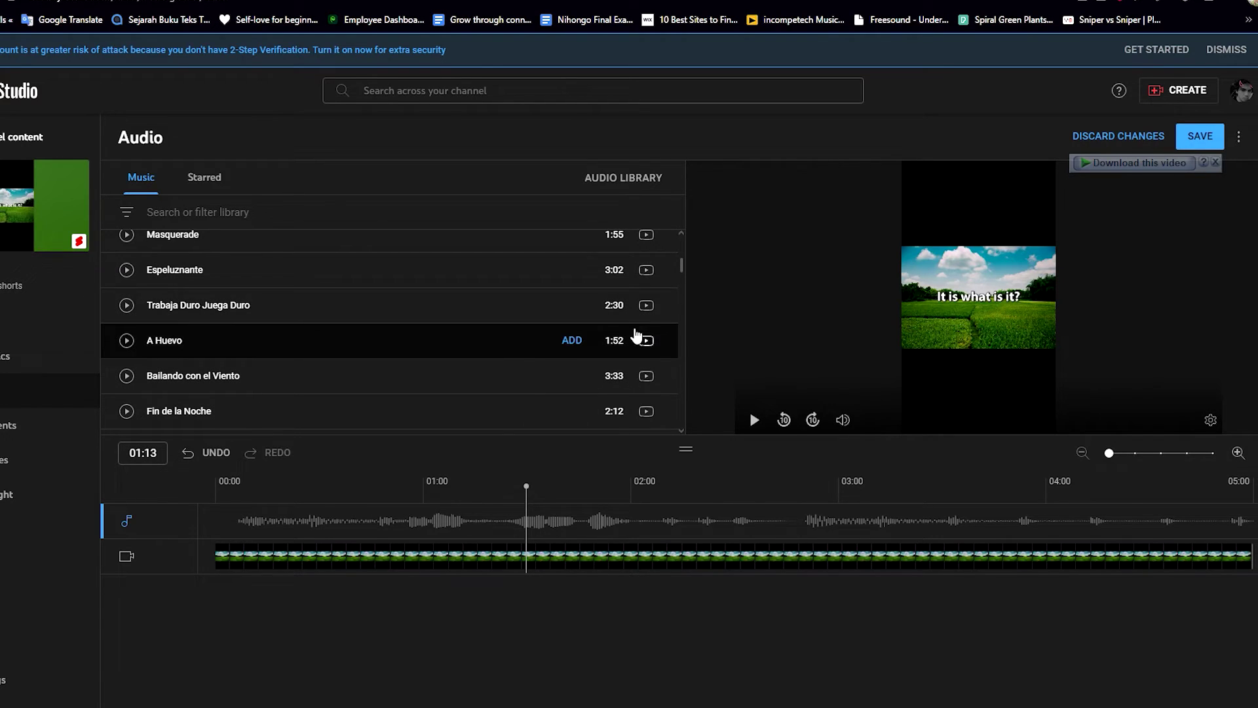
click(127, 307)
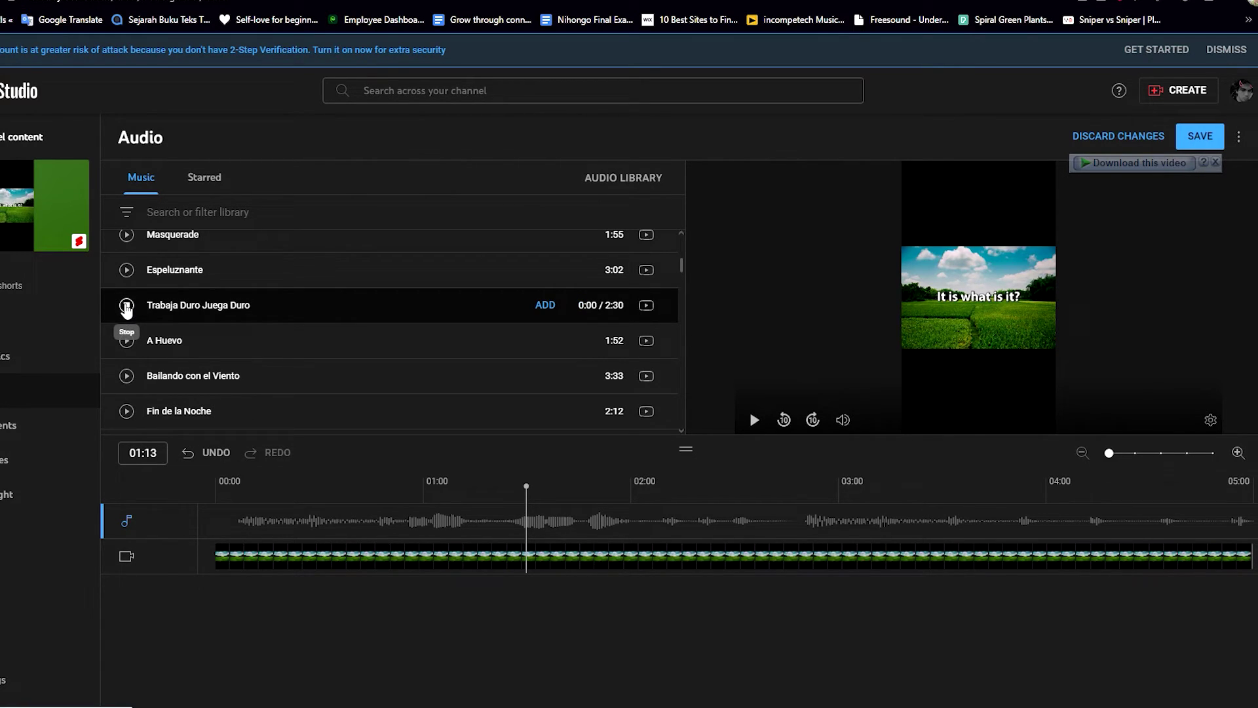
click(126, 306)
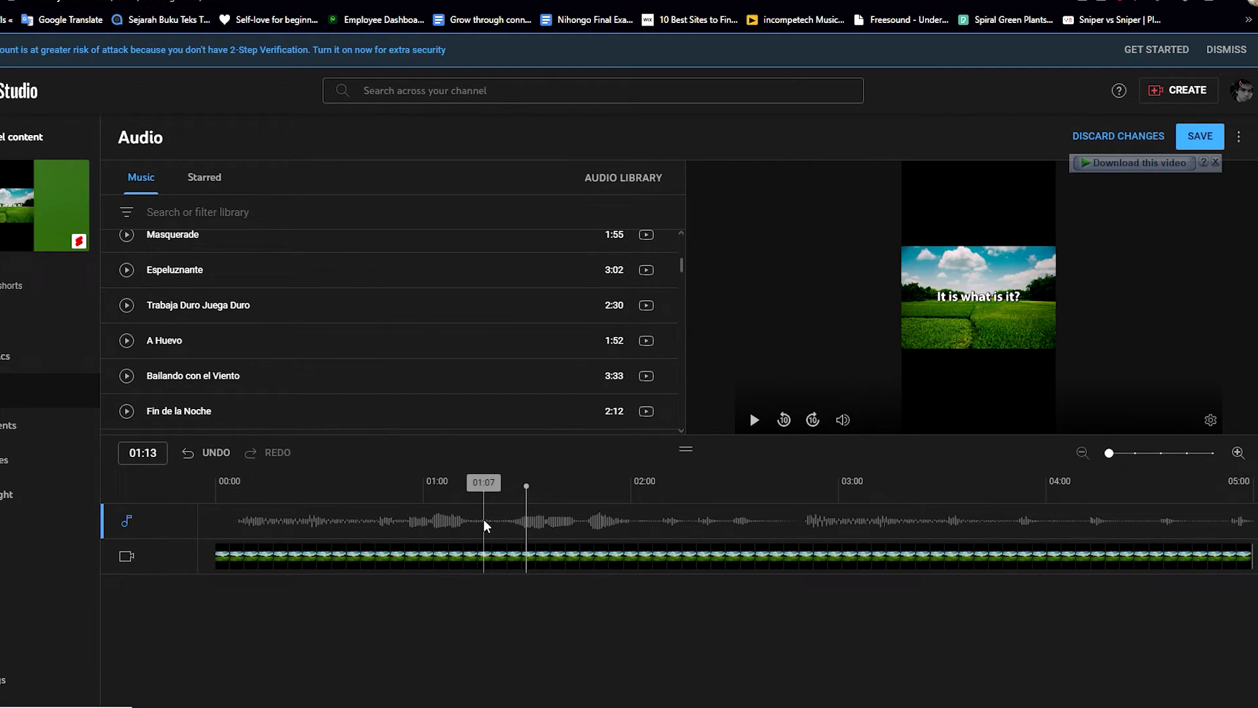
Add Trabaja Duro Juega Duro to the timeline and preview it from the start.
click(571, 305)
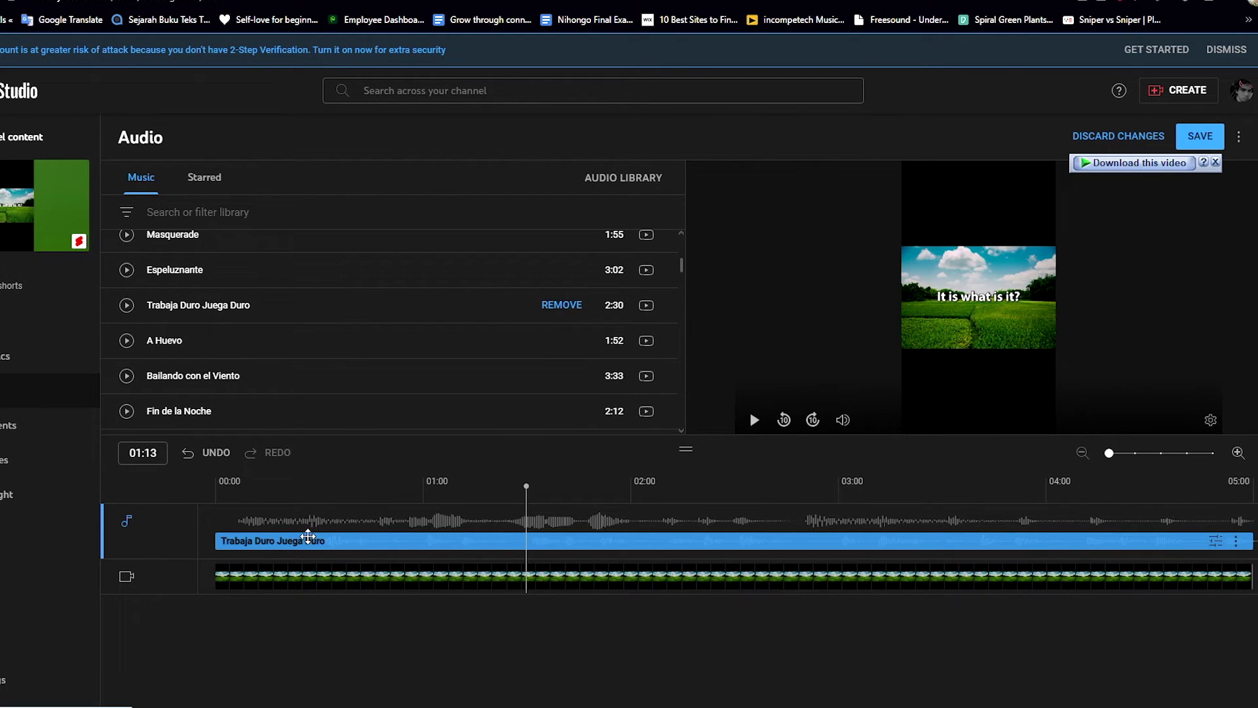
click(230, 488)
click(754, 419)
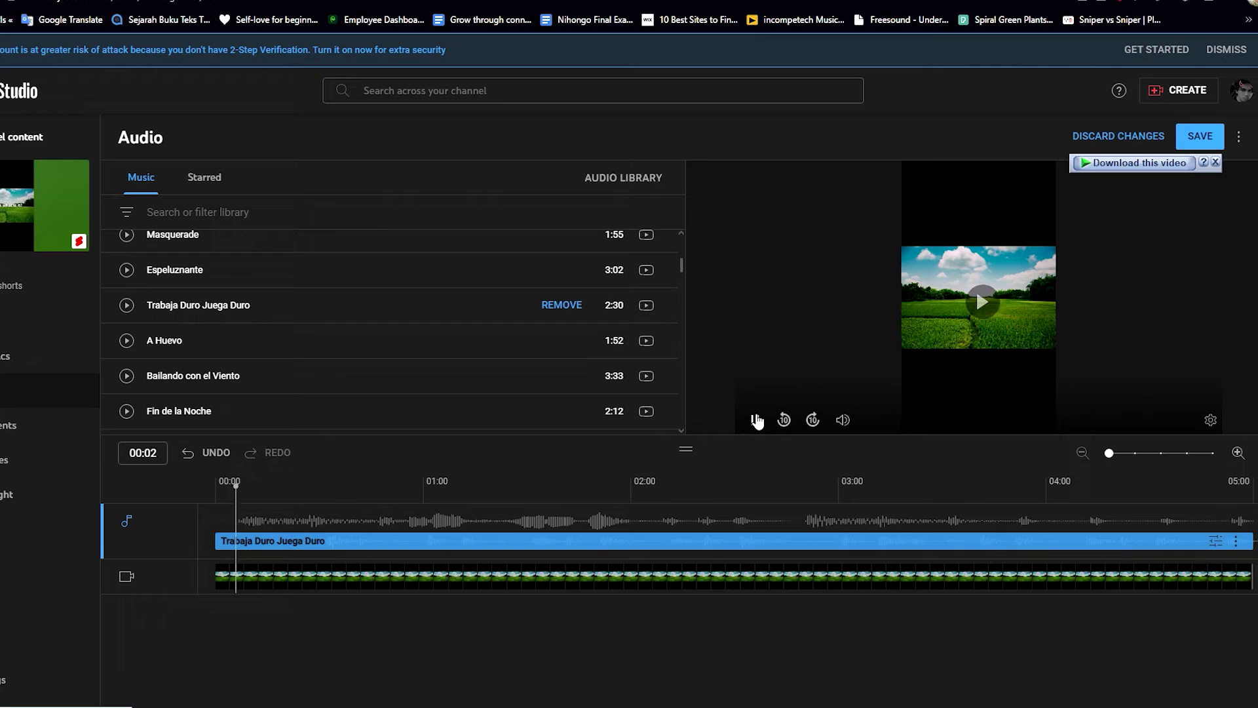
click(755, 419)
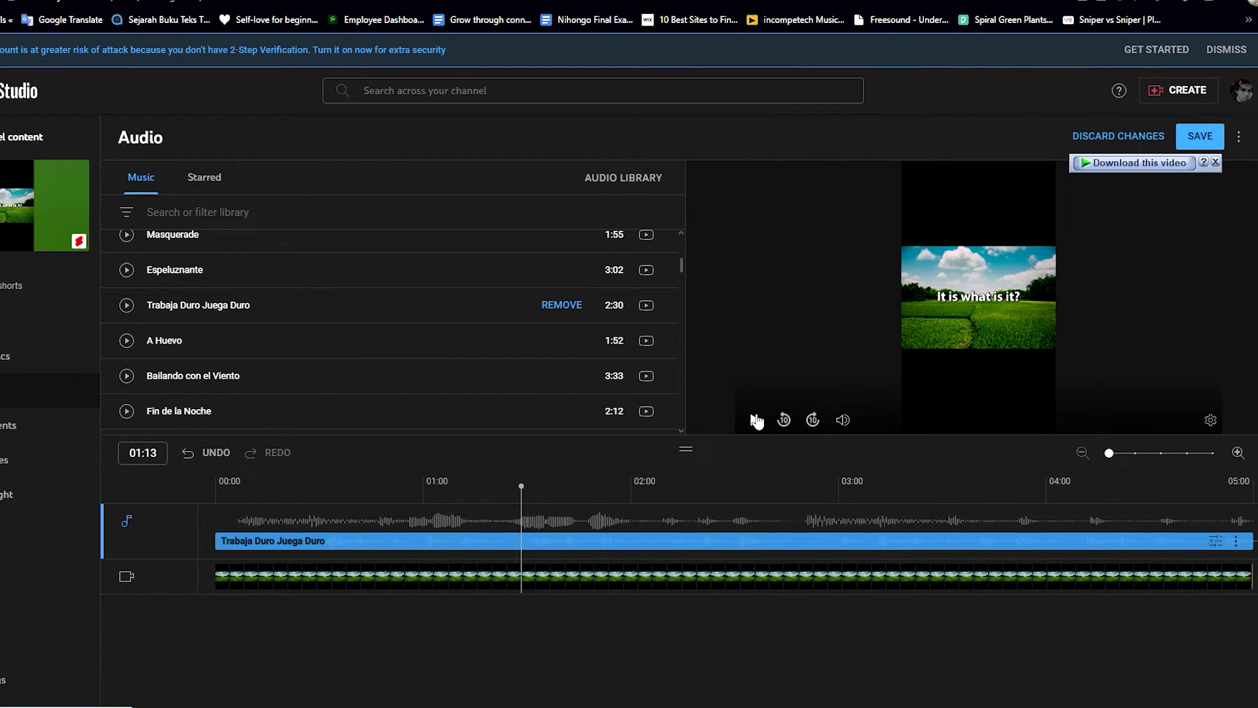
click(288, 488)
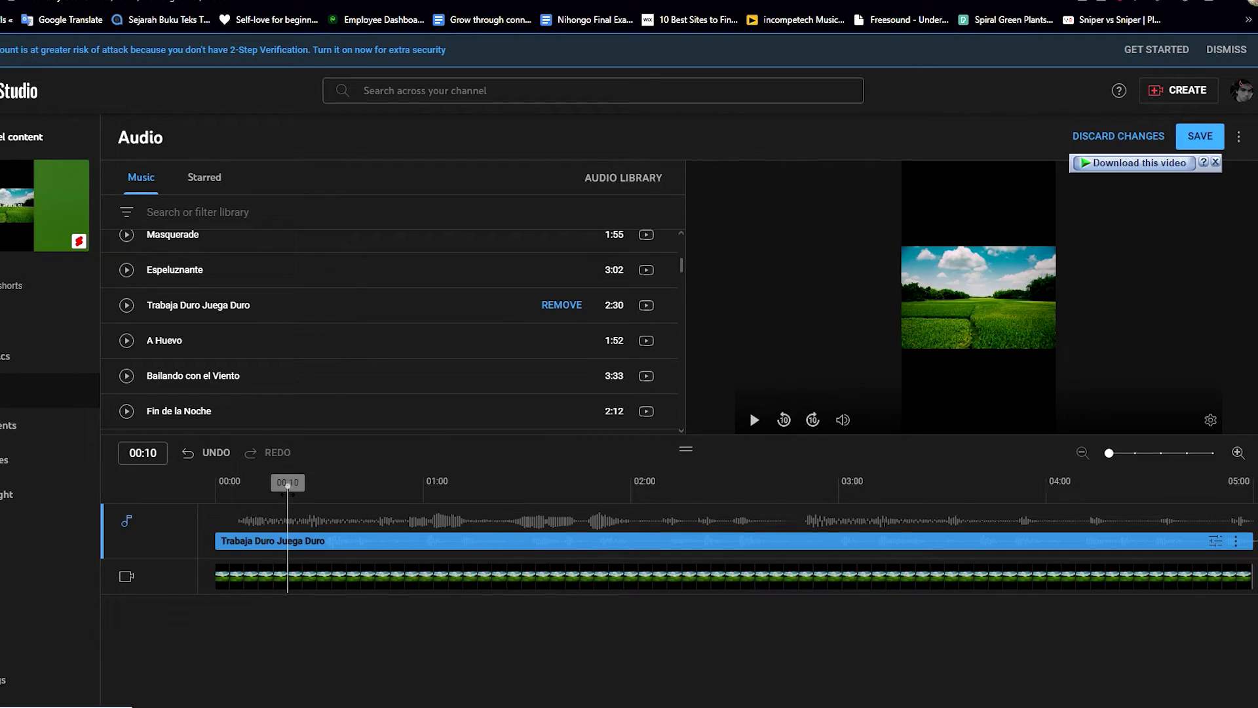
Drag the Trabaja Duro Juega Duro mix level slider lower and play the Short back.
click(1214, 543)
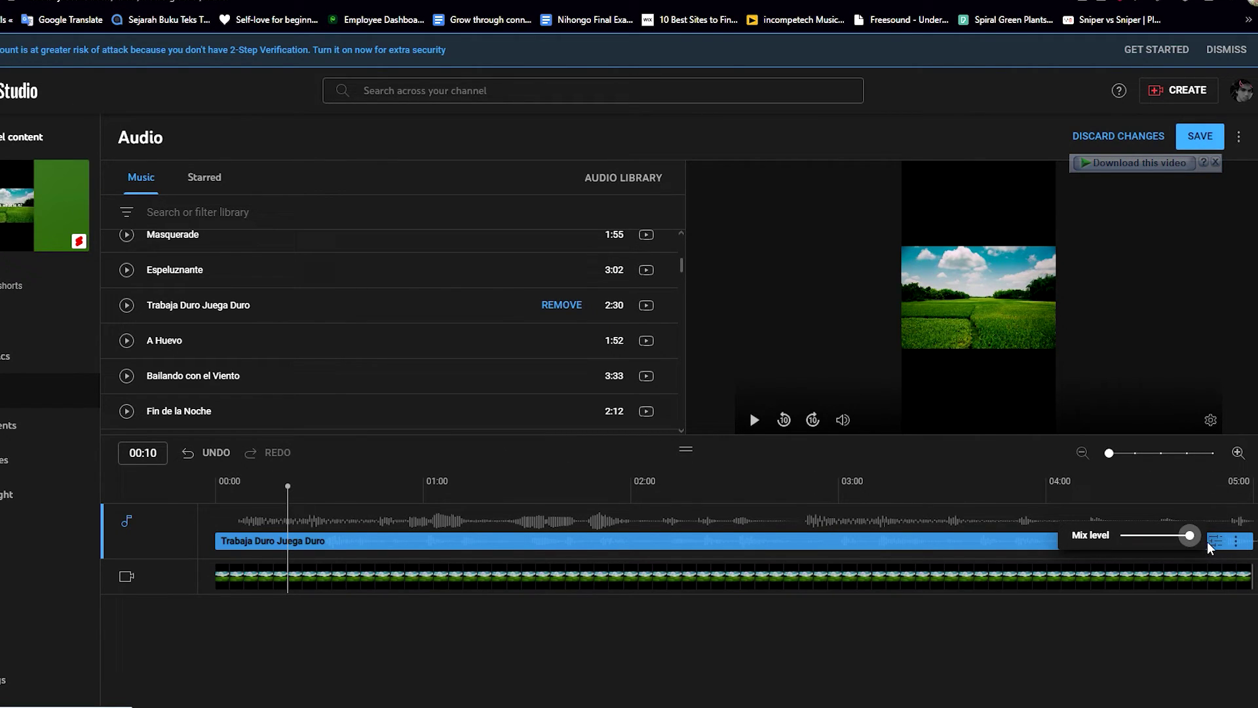
drag(1190, 535, 1182, 536)
drag(1149, 539, 1144, 540)
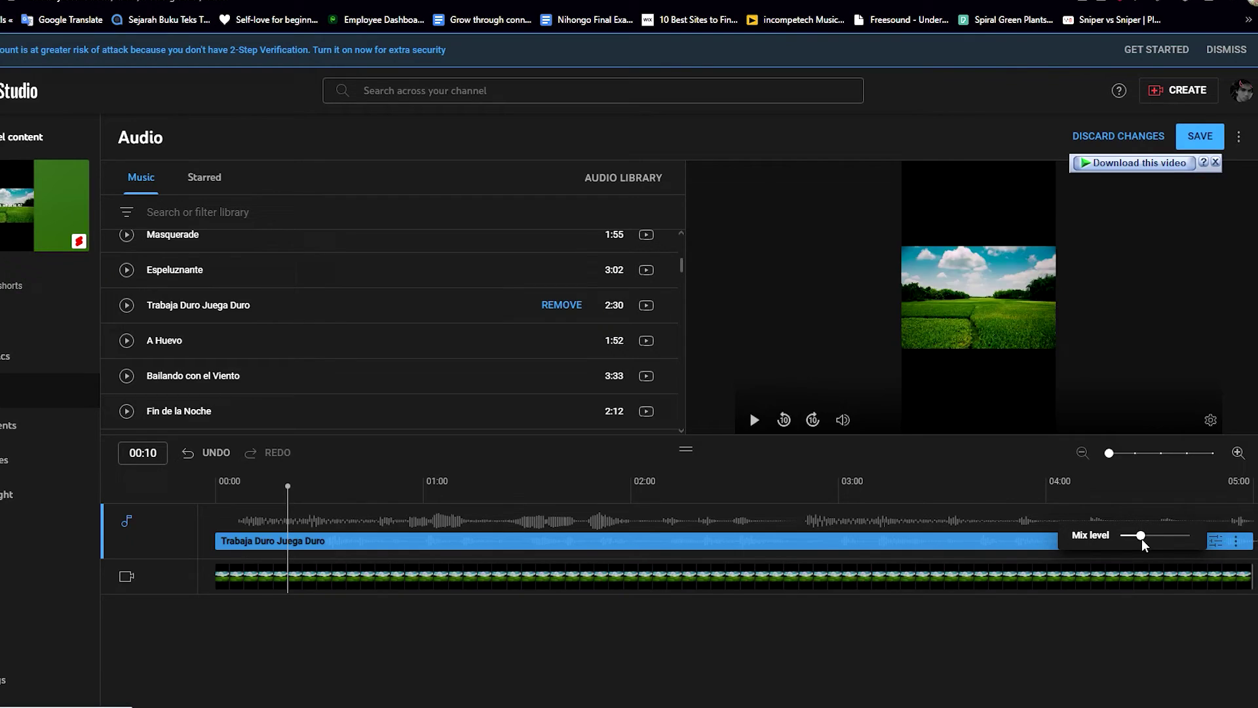
click(754, 420)
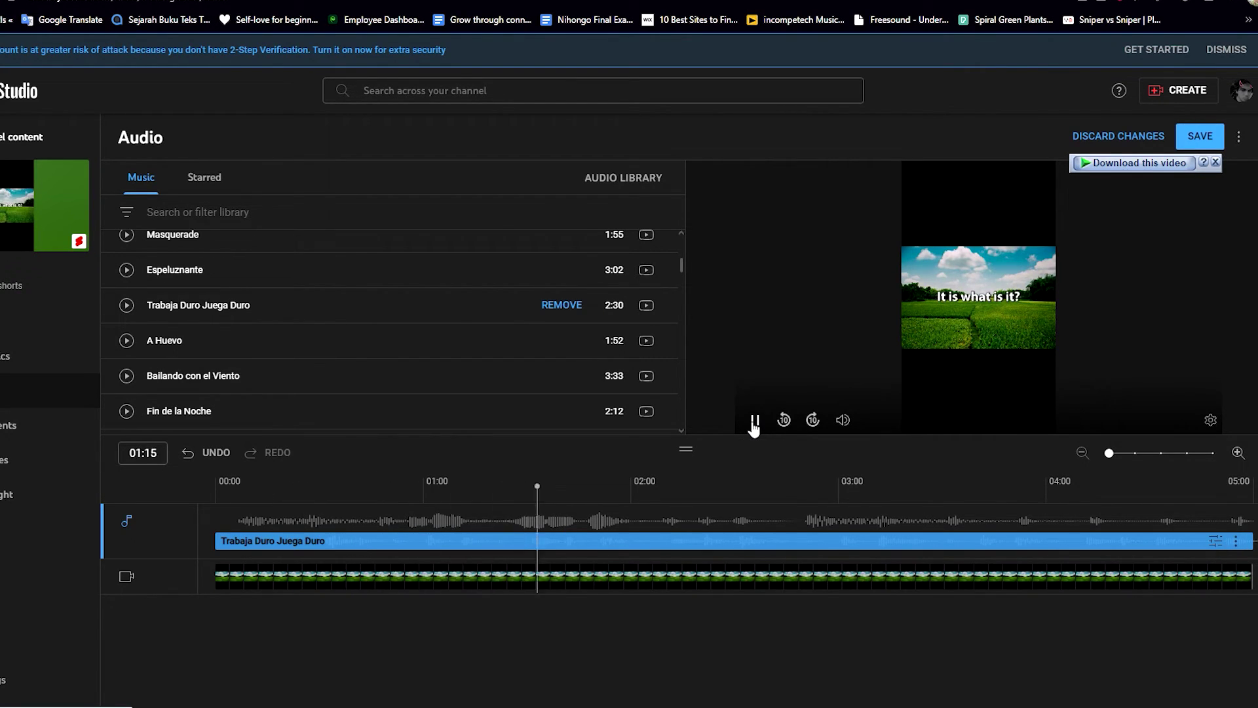
click(754, 420)
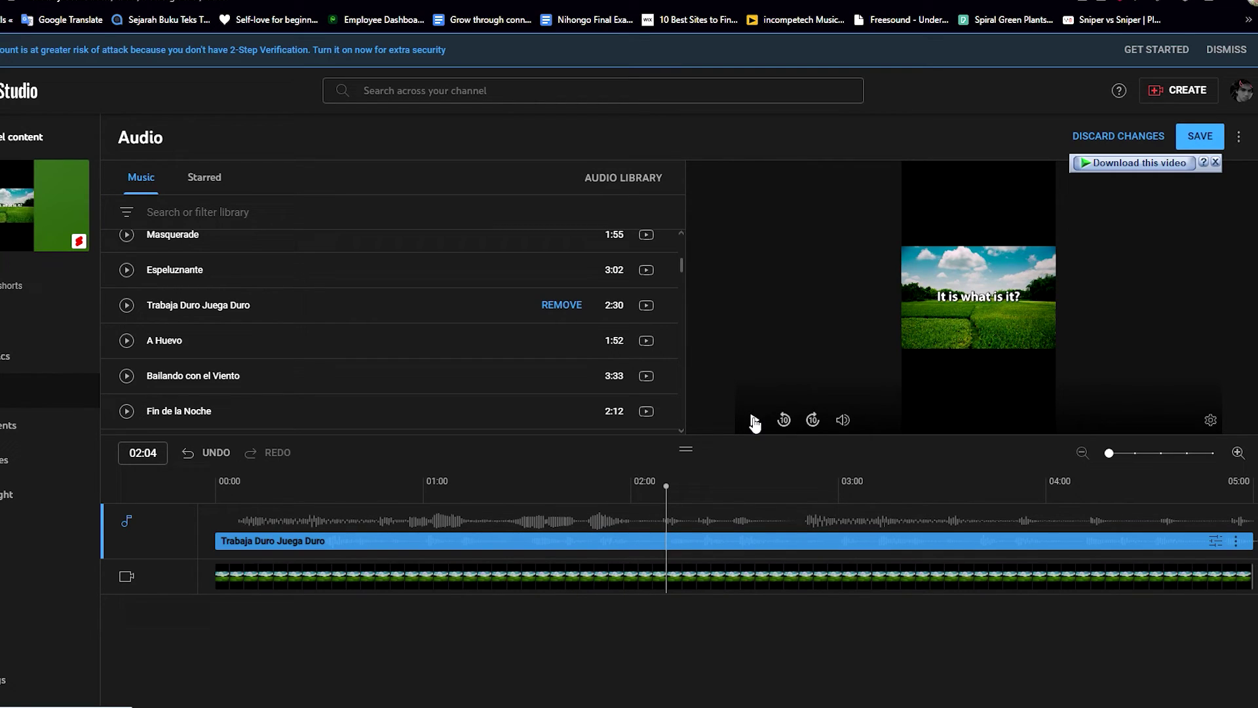